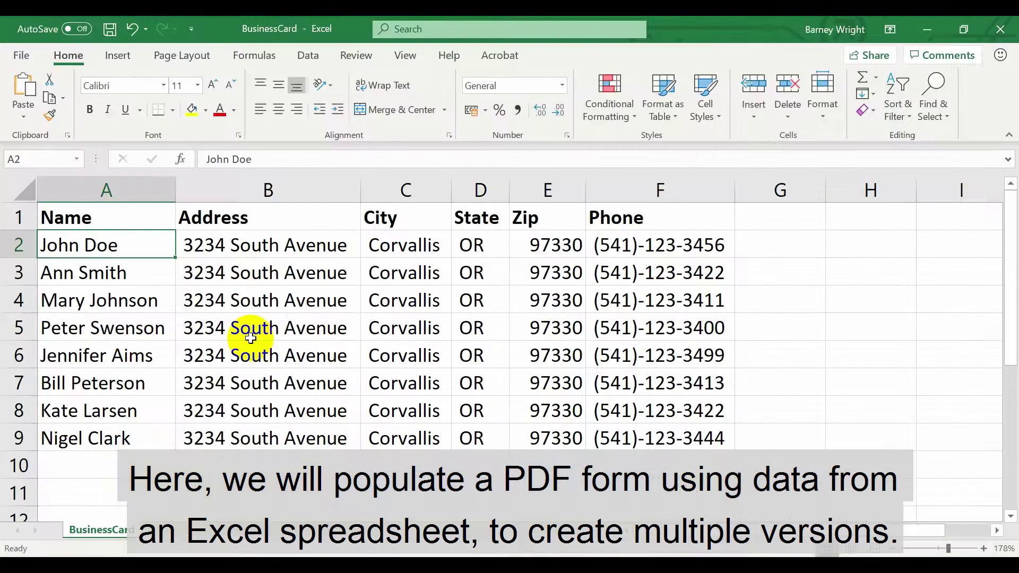
Select the first contact's row A2:F2 in Excel and bring up the filled BusinessCard.pdf in Acrobat.
left_click_drag(132, 244, 739, 257)
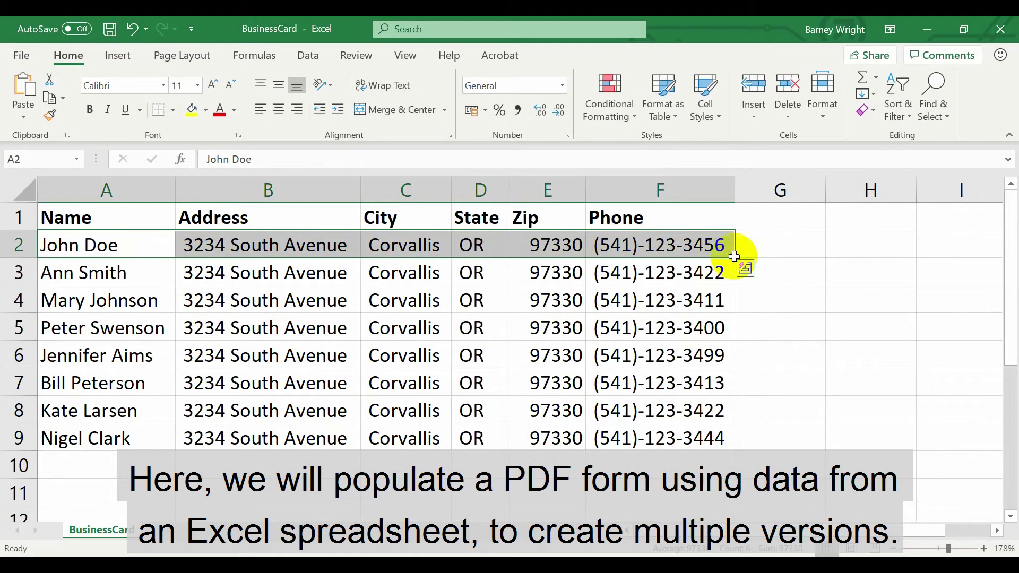
left_click(662, 555)
left_click(610, 514)
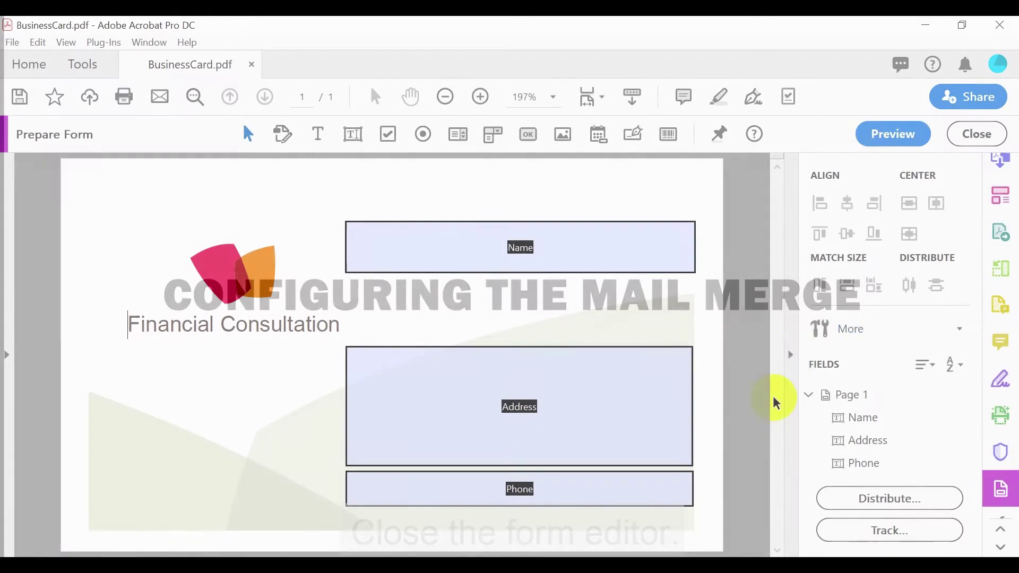
Close Prepare Form, start Plug-Ins > Mail Merge and open its data source settings.
left_click(977, 146)
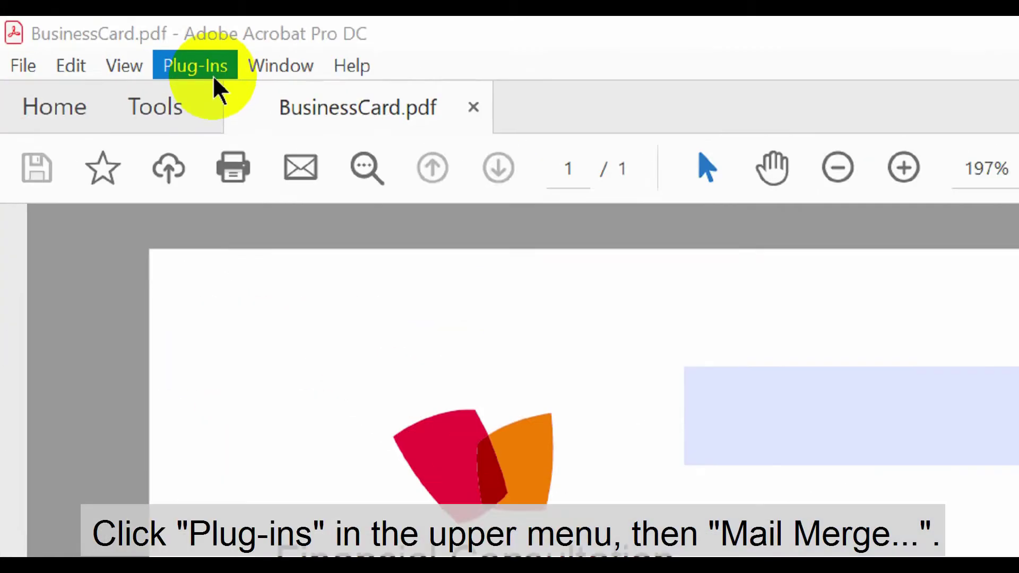
left_click(113, 53)
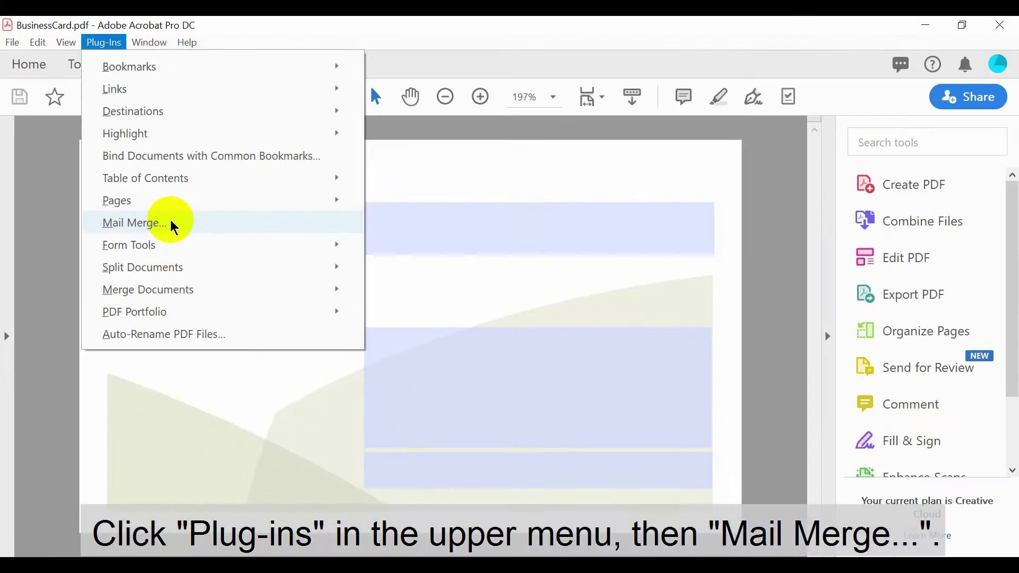
left_click(342, 429)
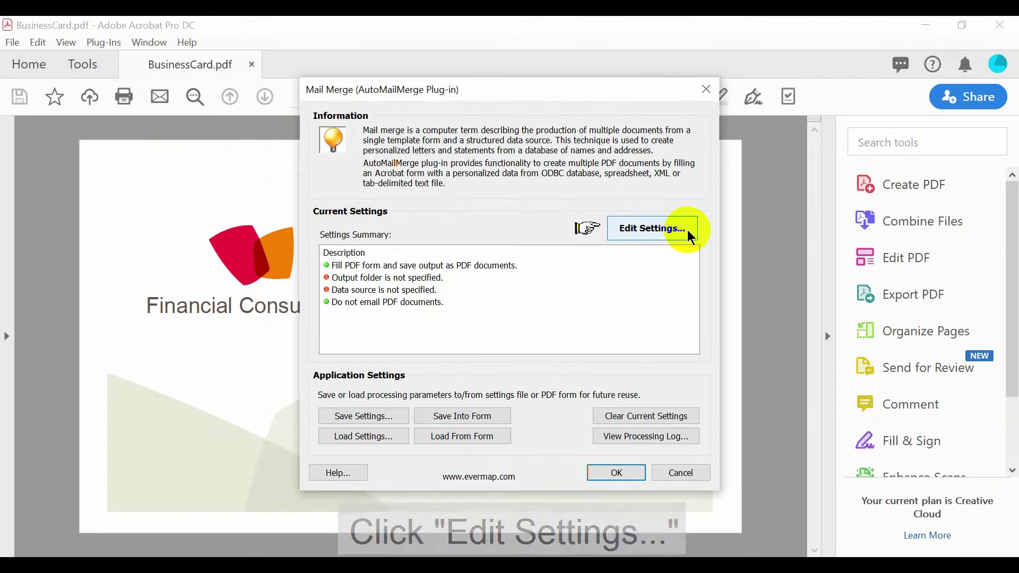
left_click(511, 292)
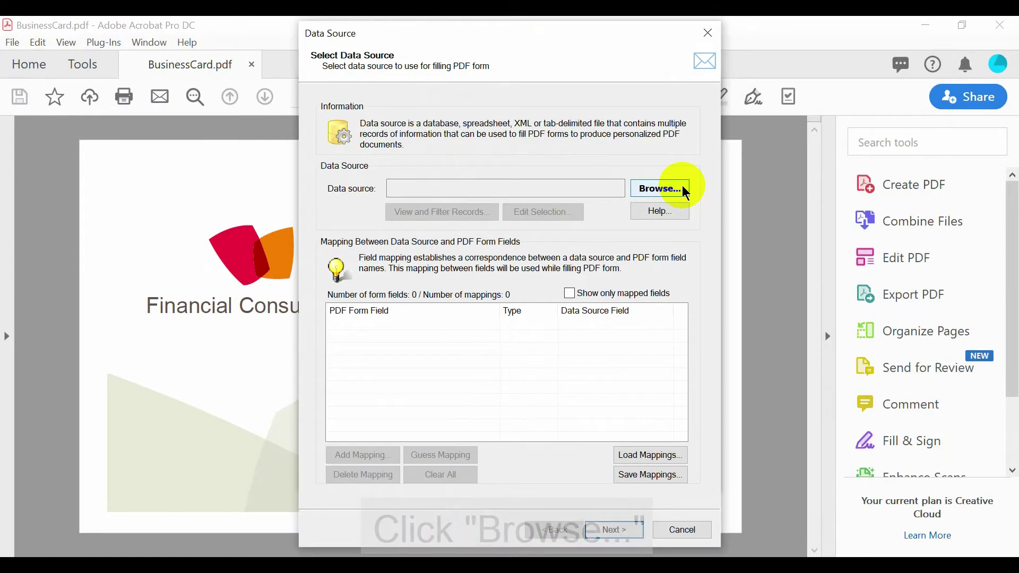
Load the BusinessCard sheet of BusinessCard.xlsx as a Microsoft Excel Worksheet data source.
left_click(509, 292)
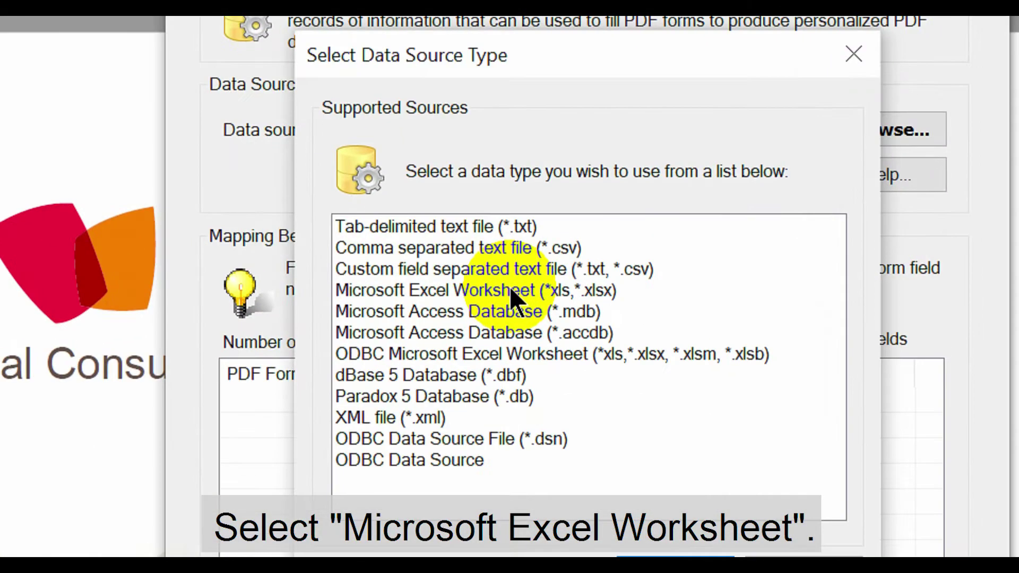
left_click(473, 270)
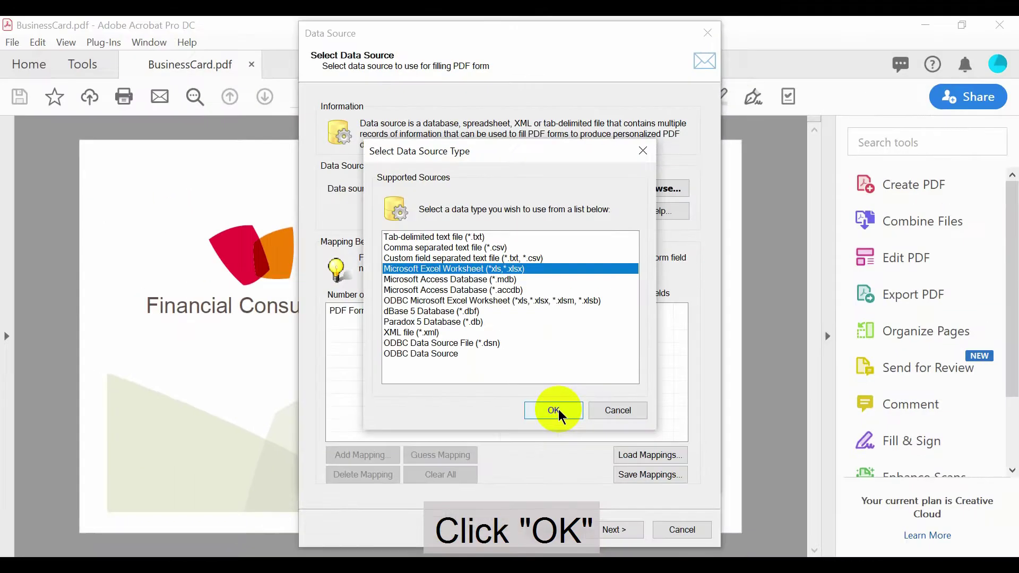
left_click(554, 411)
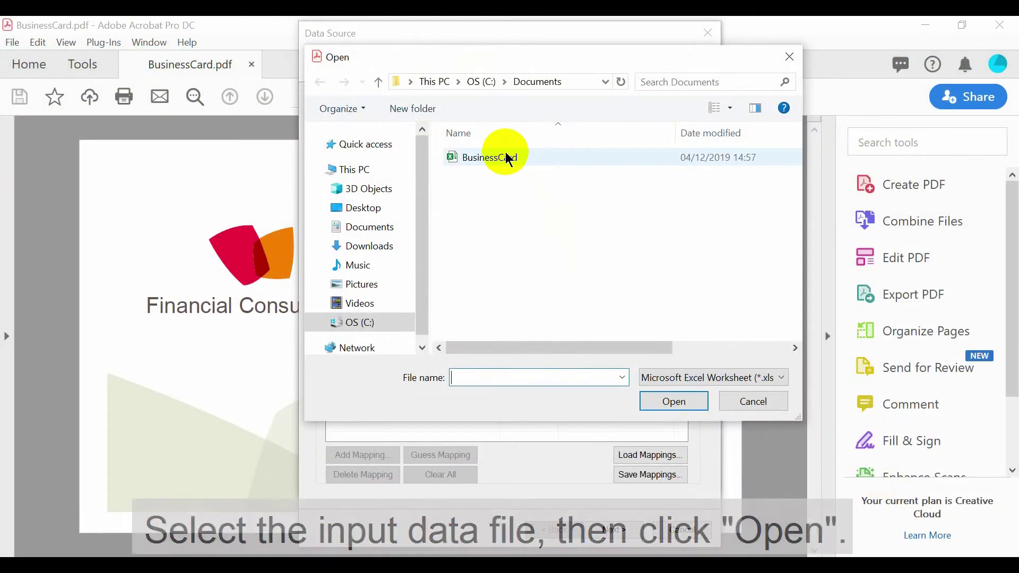
left_click(505, 156)
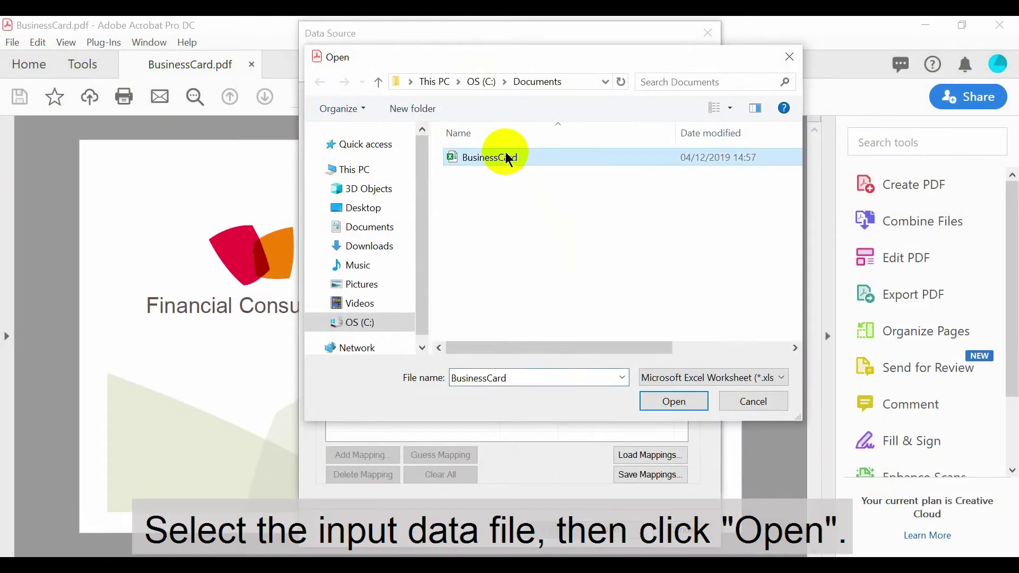
left_click(660, 404)
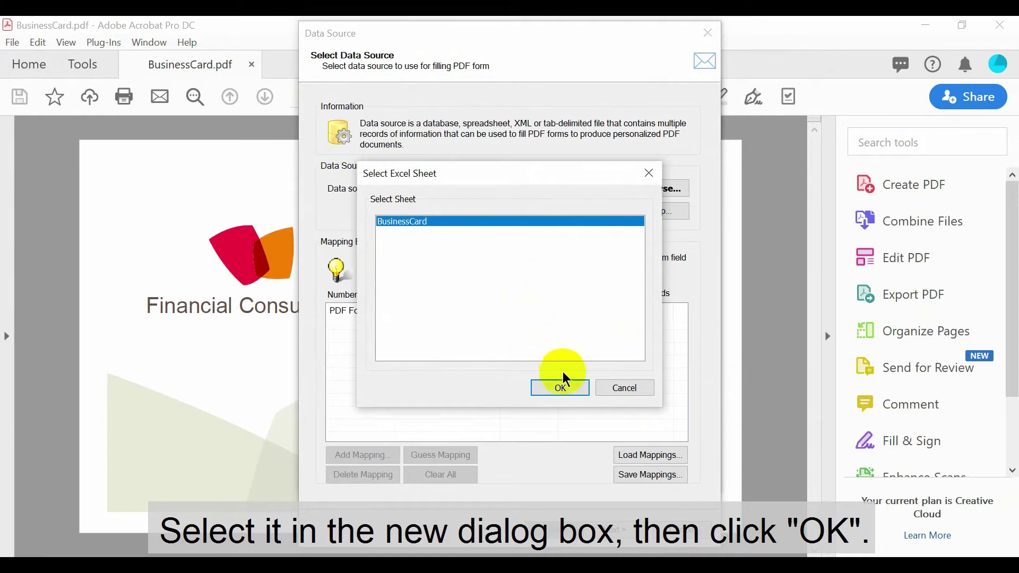
left_click(571, 389)
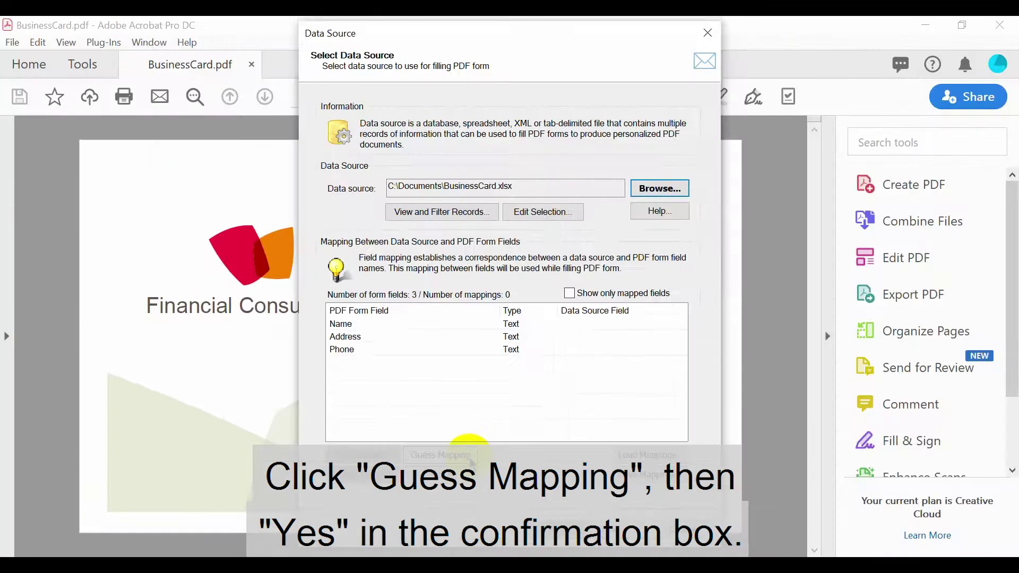
Auto-match form fields to spreadsheet columns with Guess Mapping, accepting the 3 guessed mappings.
left_click(509, 356)
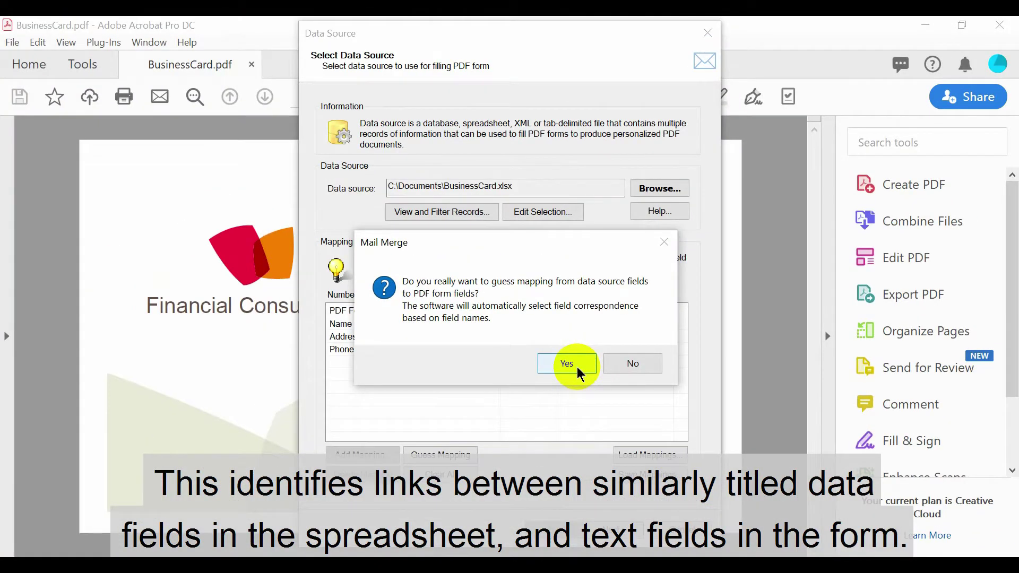
left_click(581, 375)
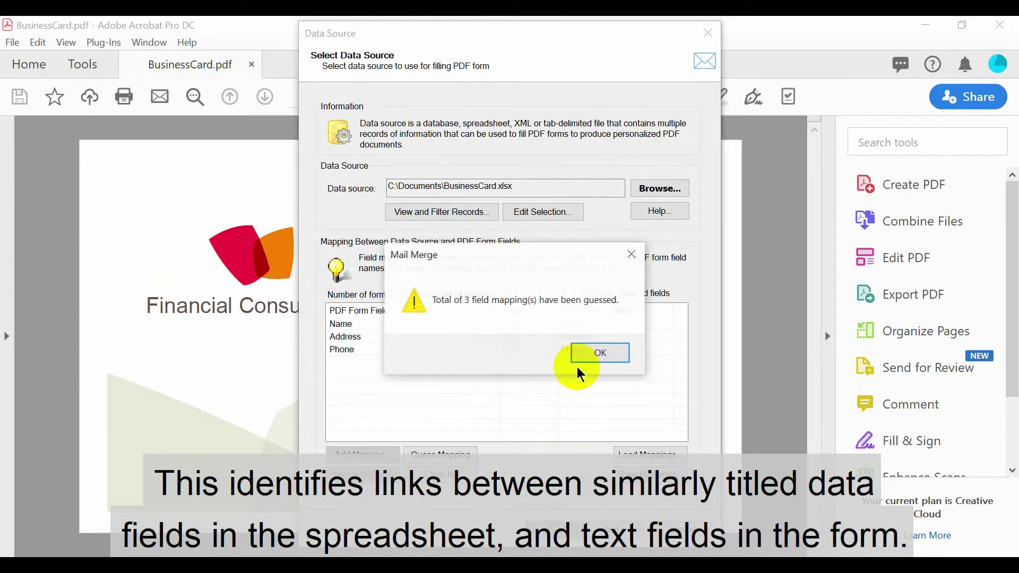
left_click(606, 361)
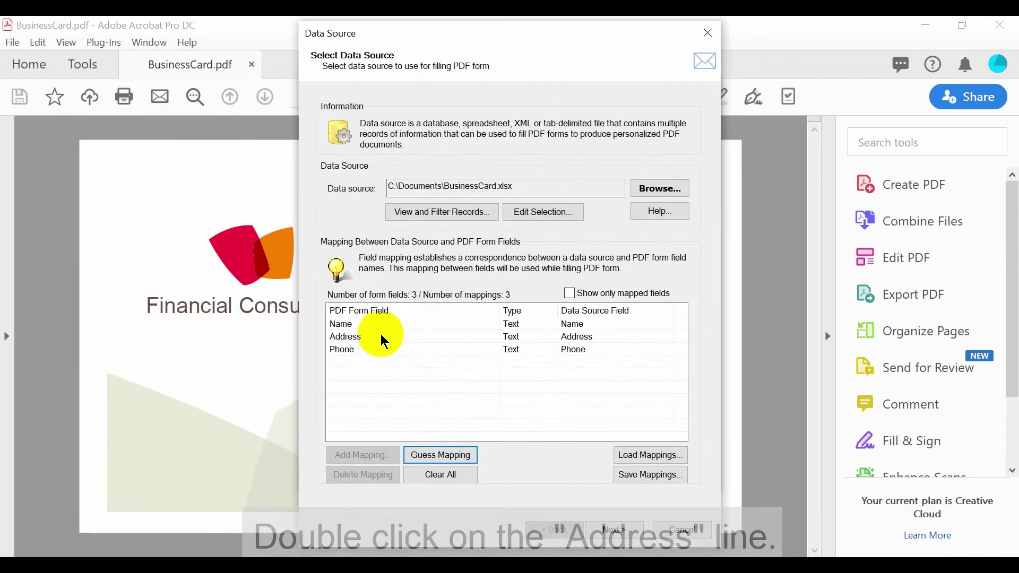
Make Address a composite field: [Address] [City], [State] [Zip].
double_click(510, 292)
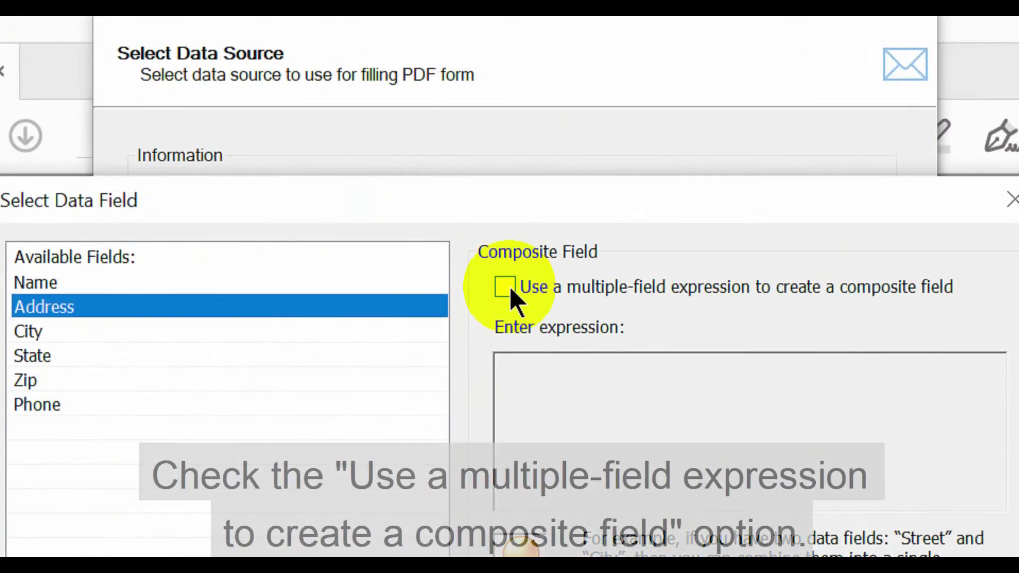
left_click(504, 174)
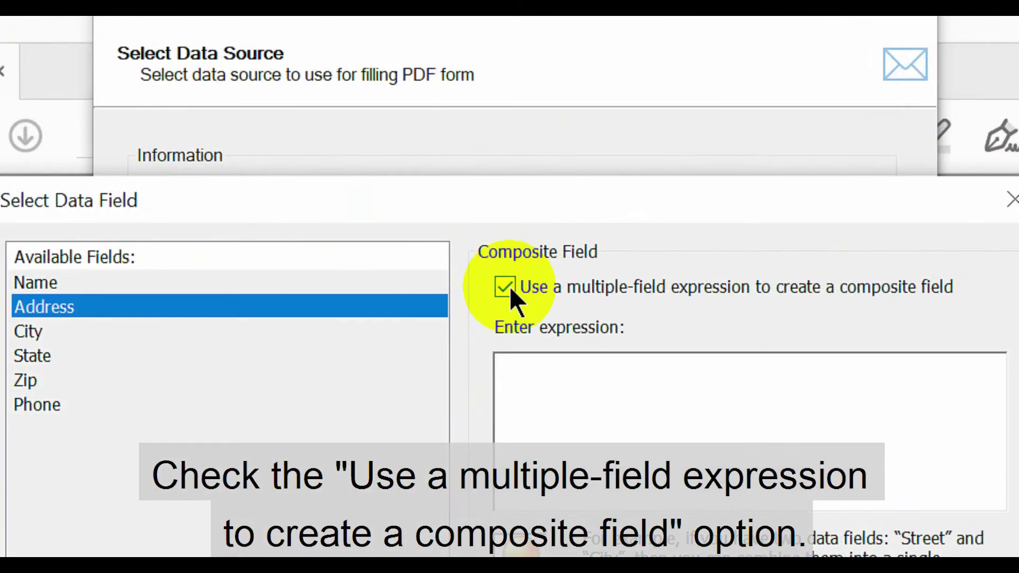
left_click(573, 388)
type("[")
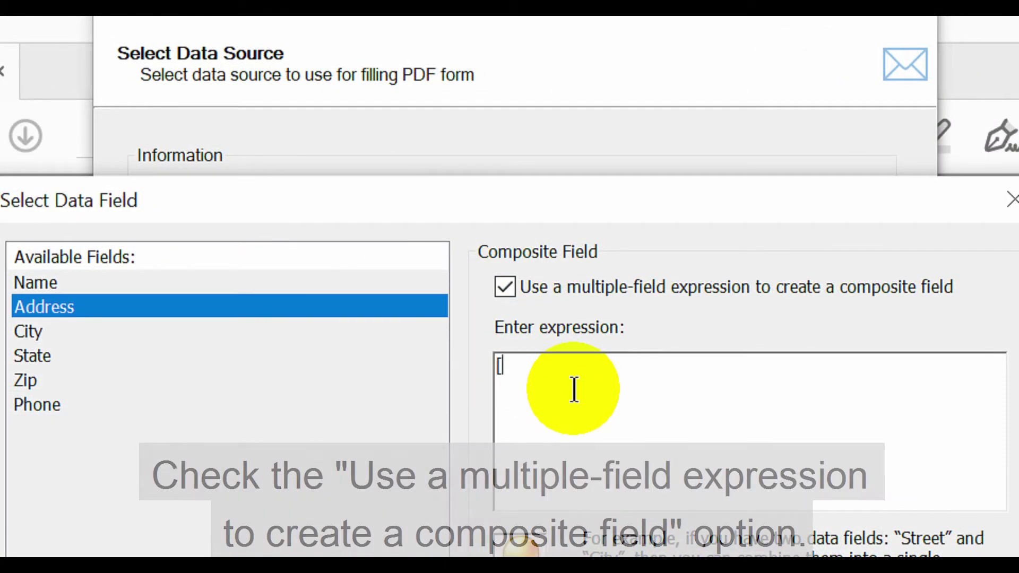
type("Address]")
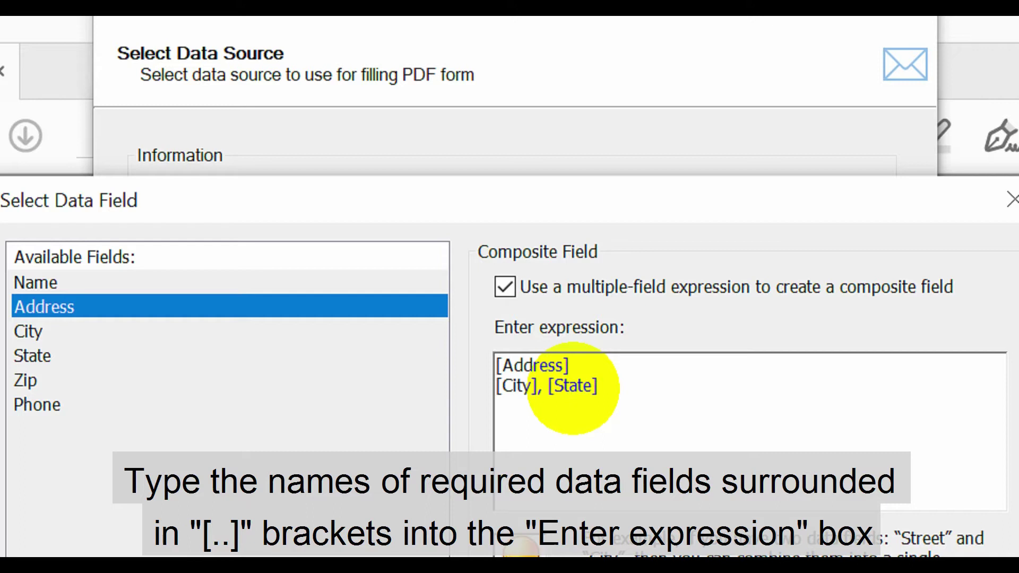
type("ip]")
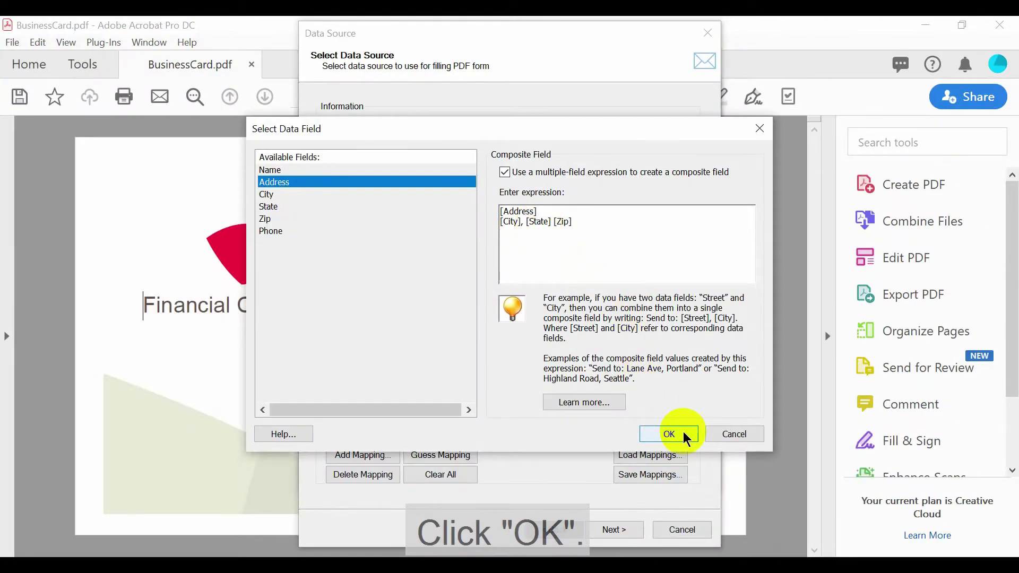
left_click(685, 435)
Skip past the field options and set the merge output folder to C:\Documents.
left_click(610, 529)
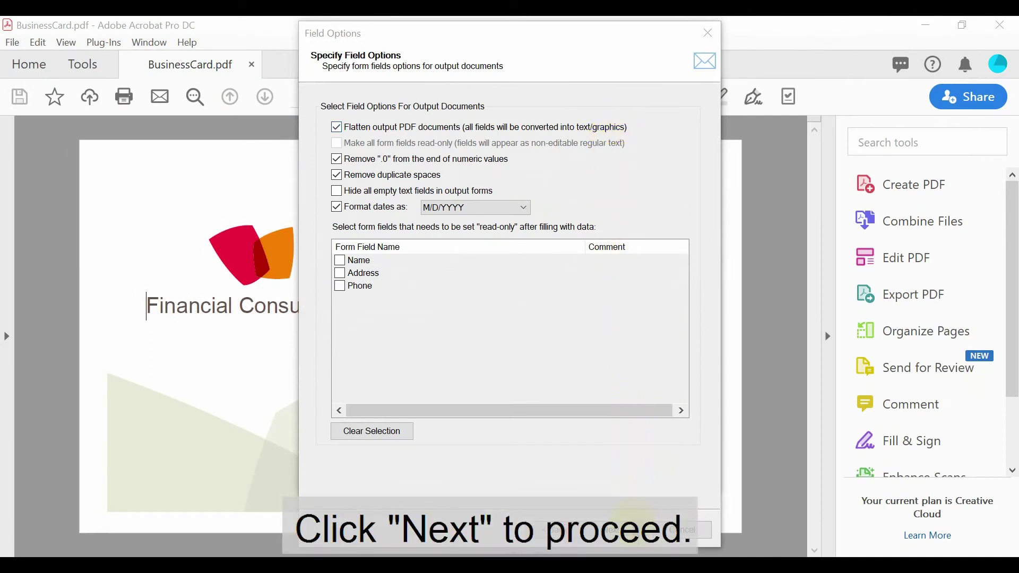
left_click(633, 528)
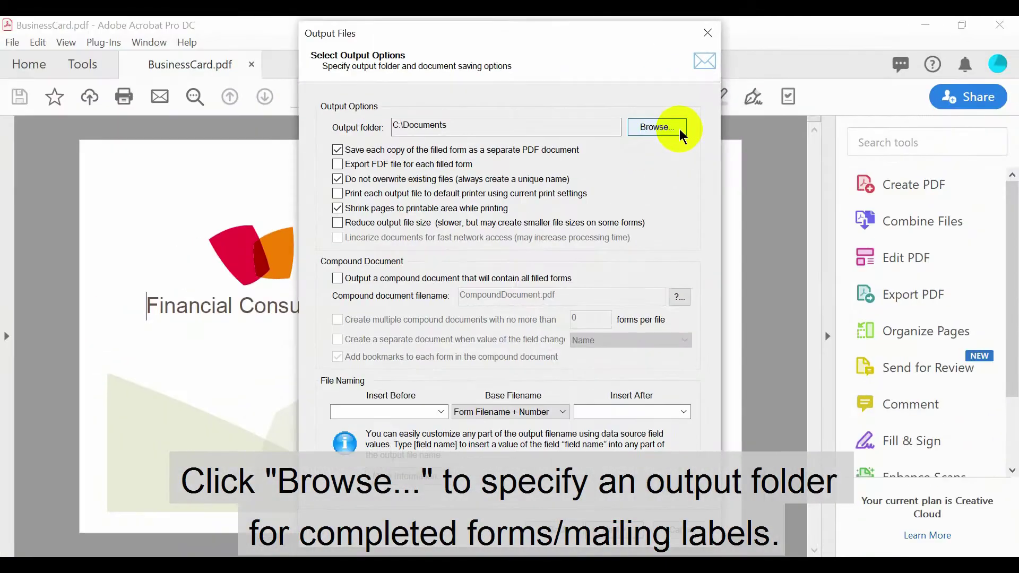
left_click(684, 137)
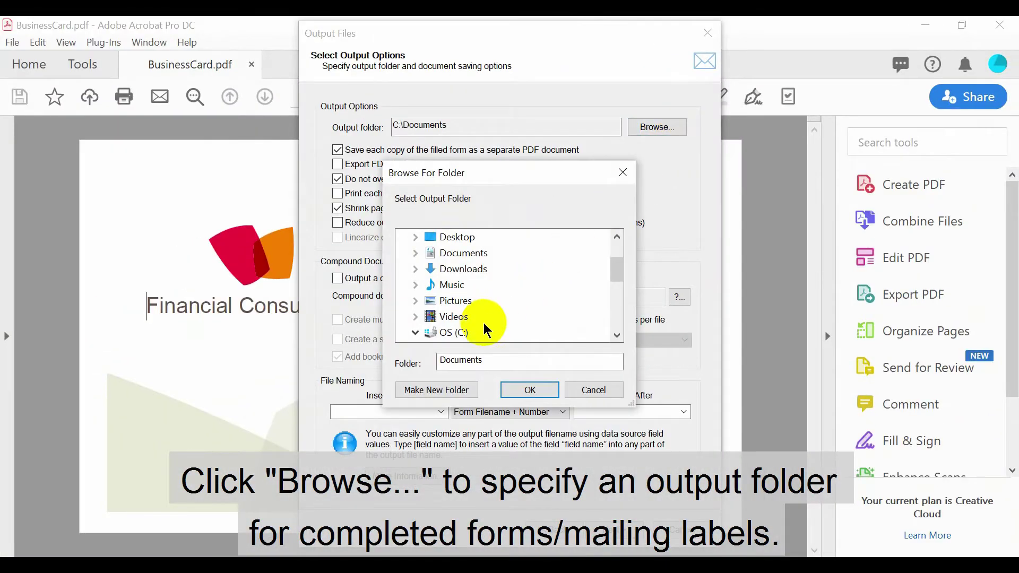
left_click(467, 332)
left_click_drag(617, 268, 622, 303)
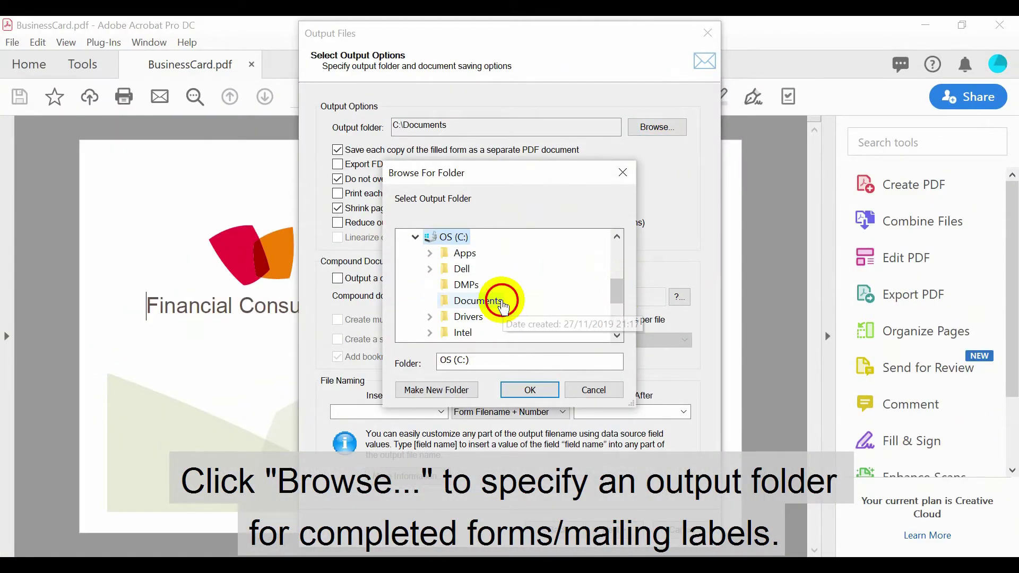
left_click(491, 300)
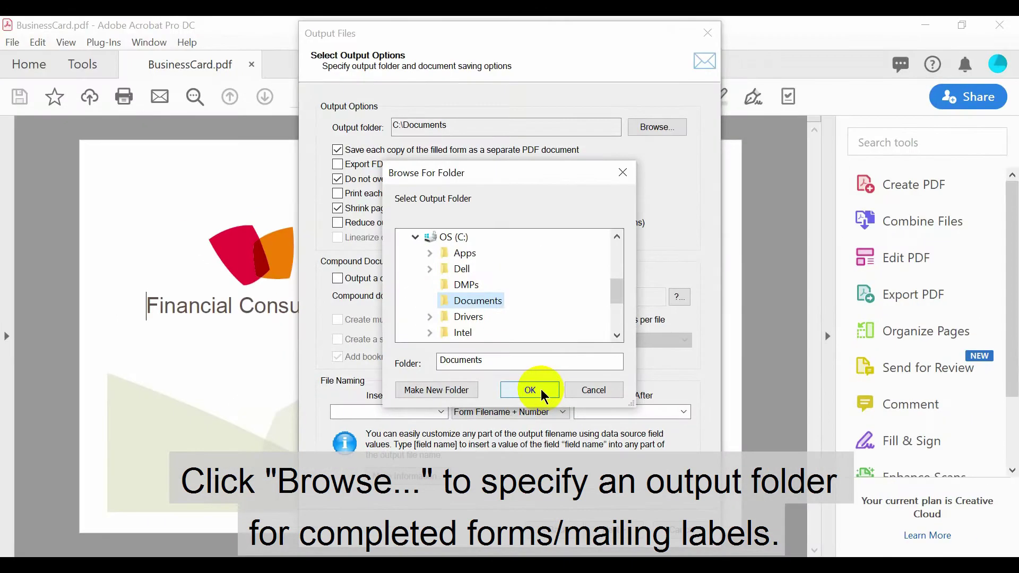
left_click(511, 291)
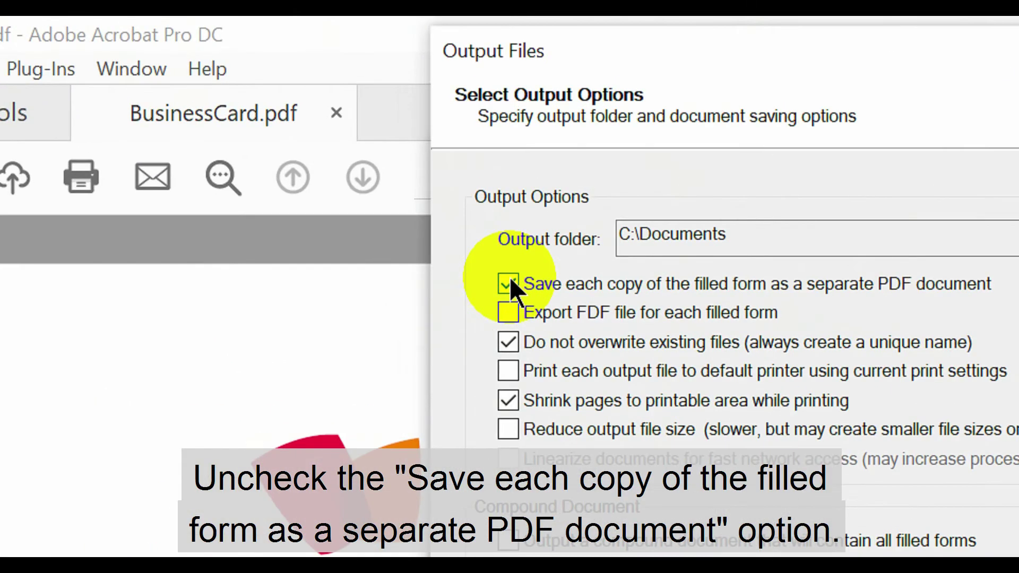
Output one compound document named Cards.pdf instead of saving each copy separately.
left_click(508, 285)
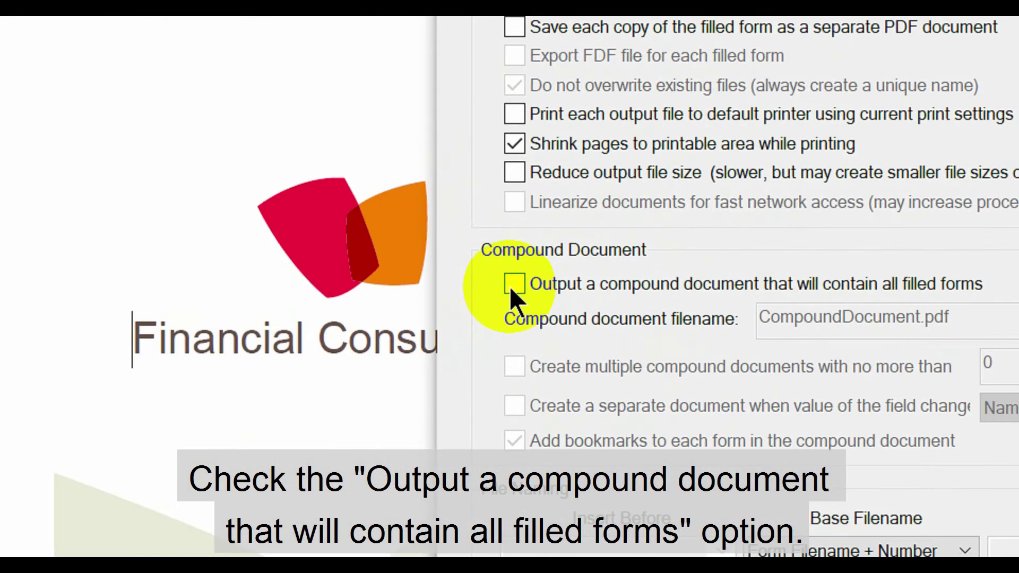
left_click(510, 285)
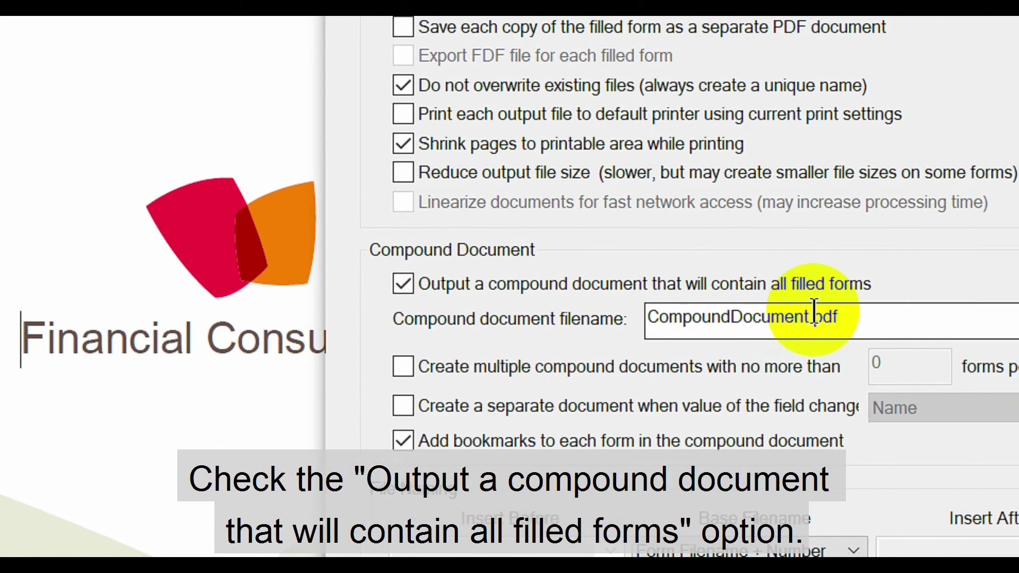
left_click_drag(814, 317, 649, 325)
type("a")
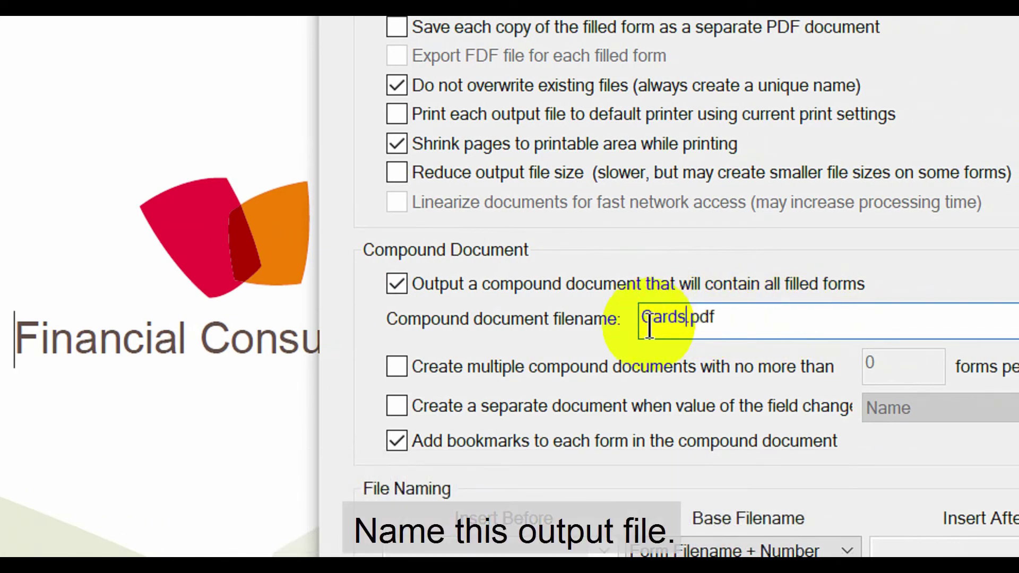
type("rds")
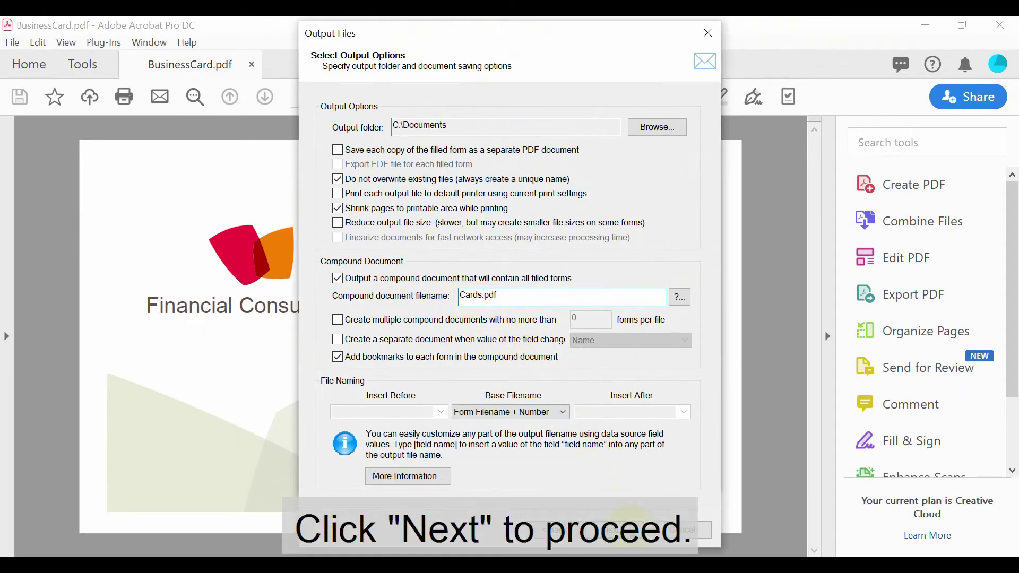
left_click(631, 528)
Skip Security and E-mail pages, finish setup, run the merge and open Cards_1.pdf.
left_click(631, 528)
left_click(631, 528)
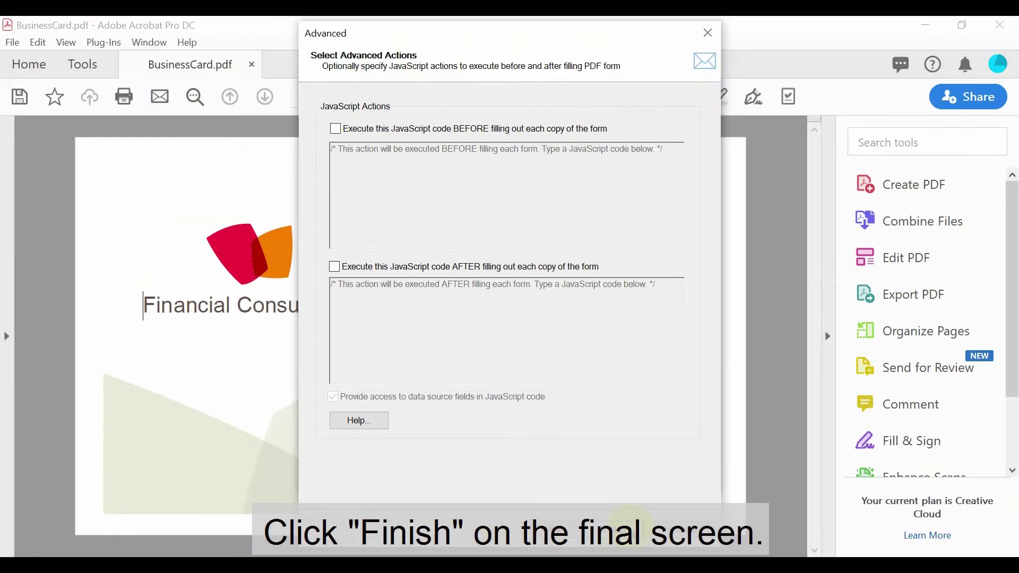
left_click(480, 502)
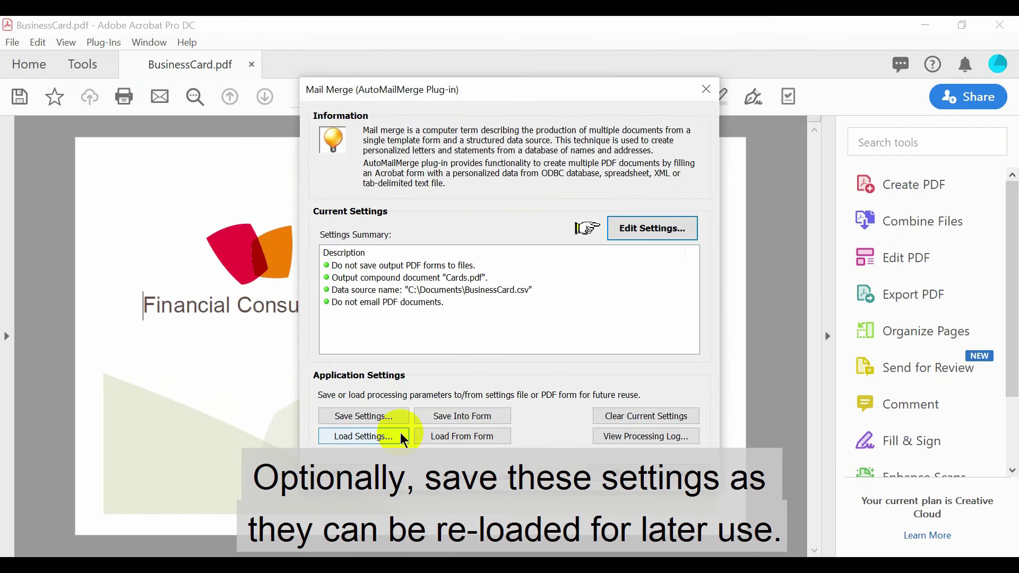
left_click(631, 474)
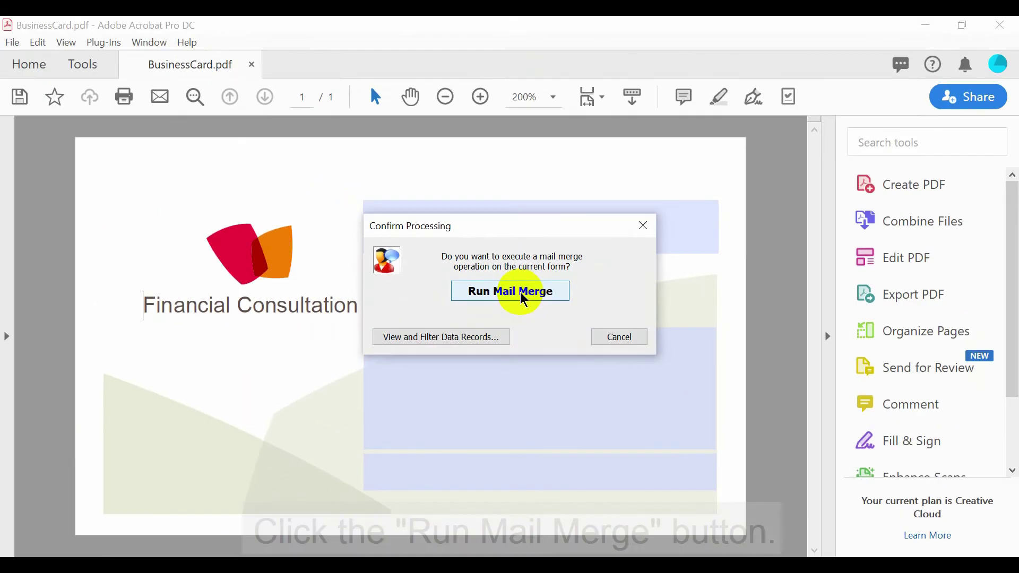
left_click(510, 292)
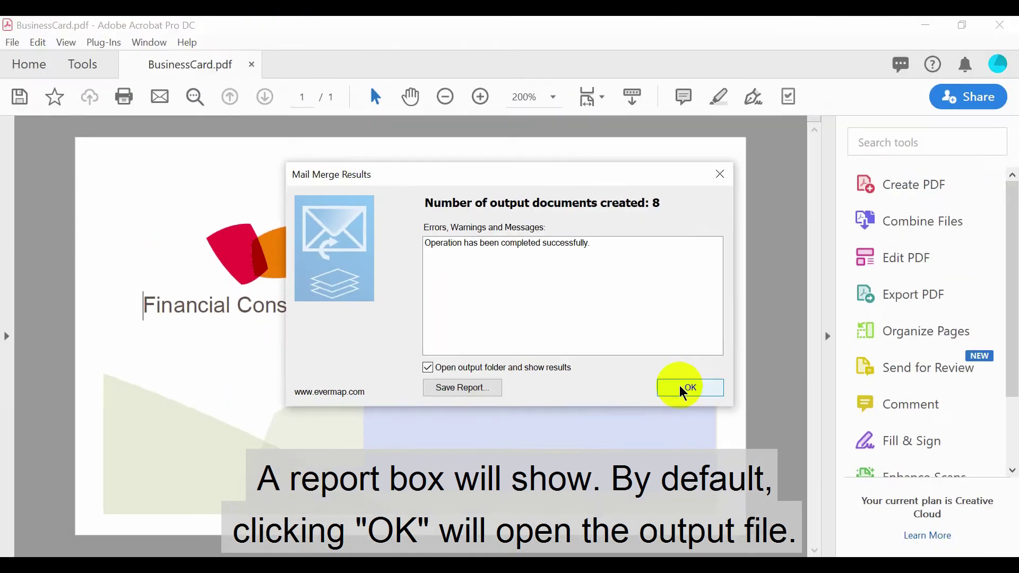
left_click(685, 392)
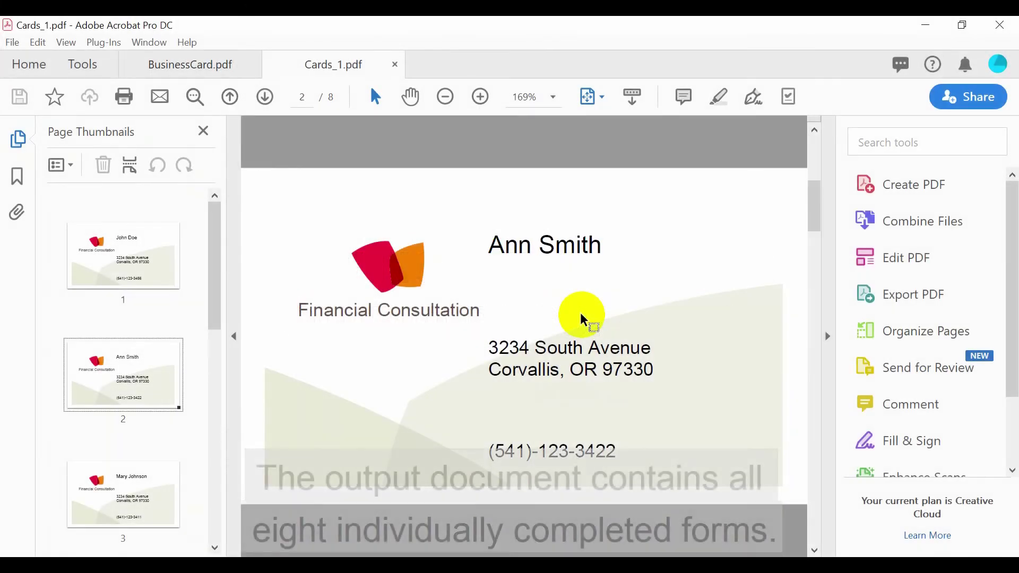
scroll(583, 320, "down", 3)
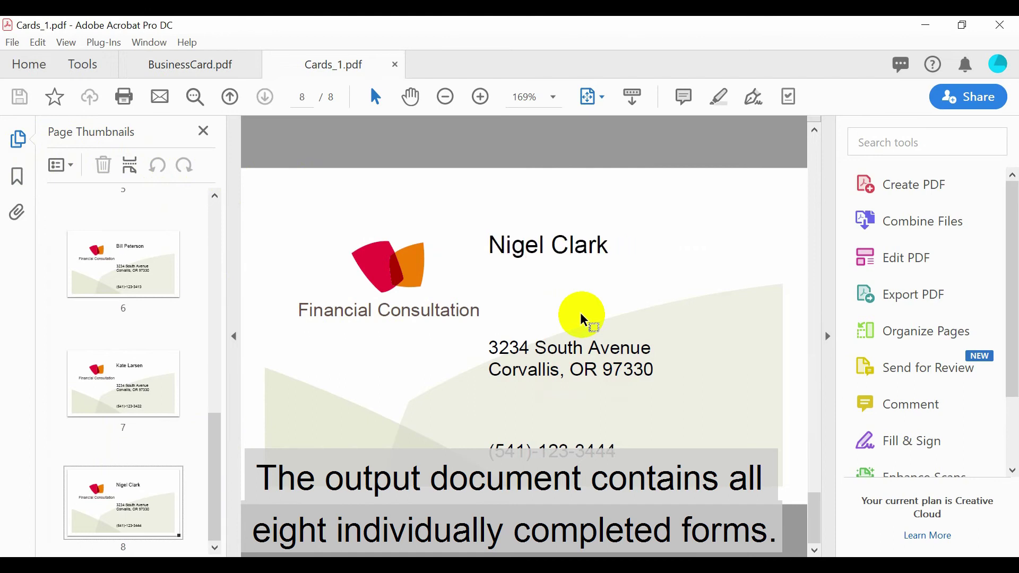
Scroll through the eight cards, then switch to View > Page Display > Two Page Scrolling.
scroll(584, 320, "up", 2)
scroll(584, 320, "up", 5)
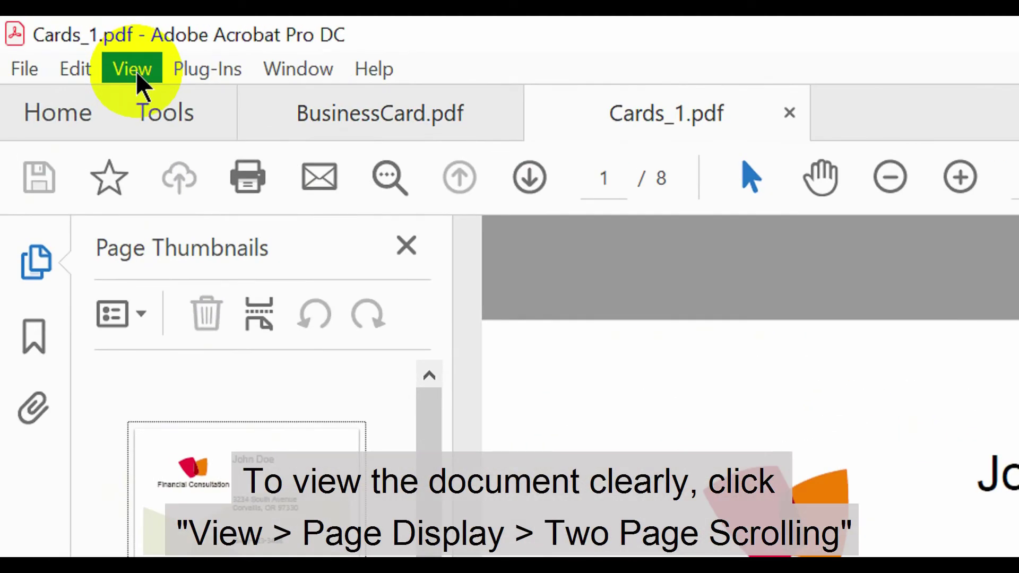
left_click(136, 71)
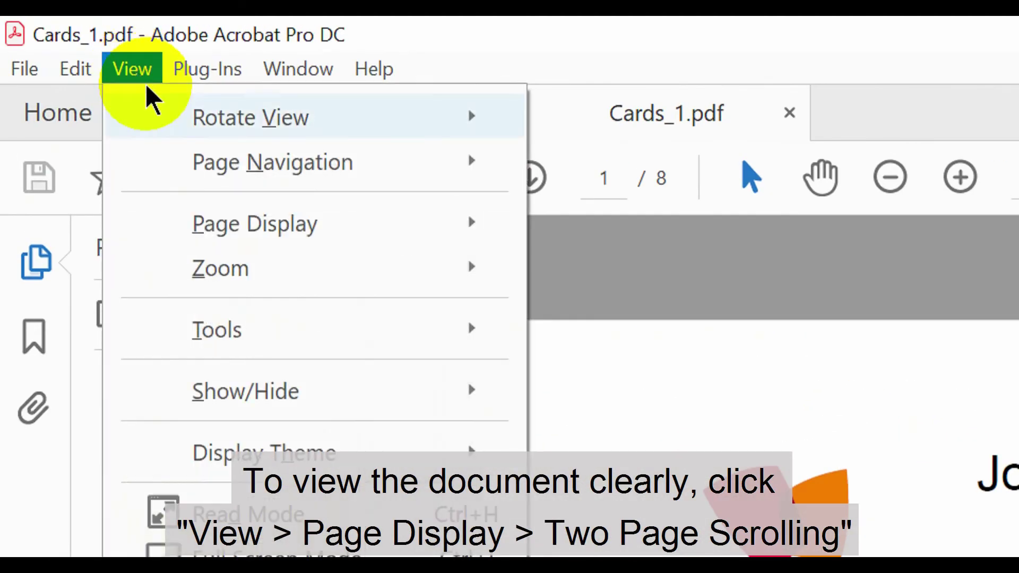
mouse_move(375, 228)
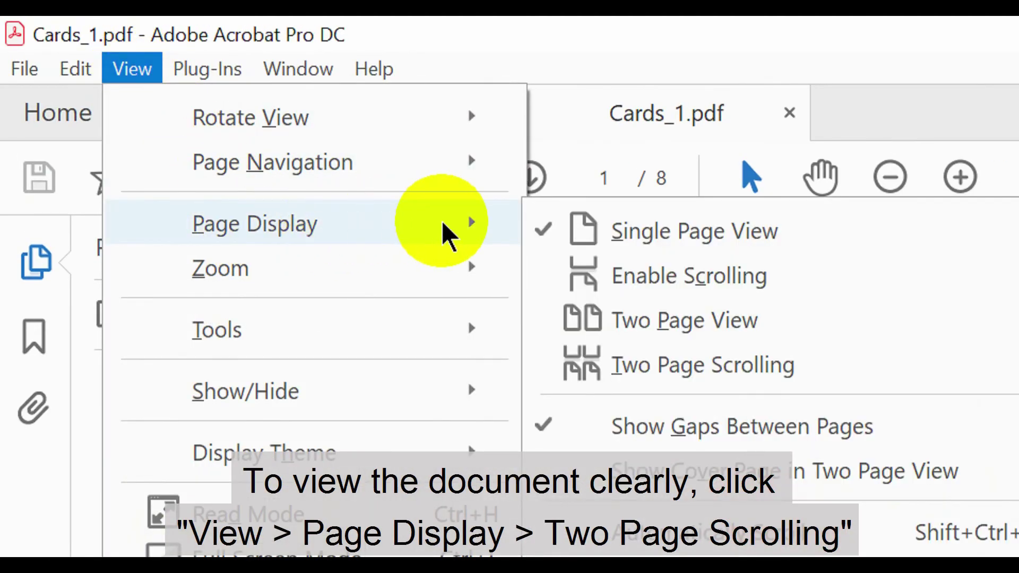
left_click(809, 376)
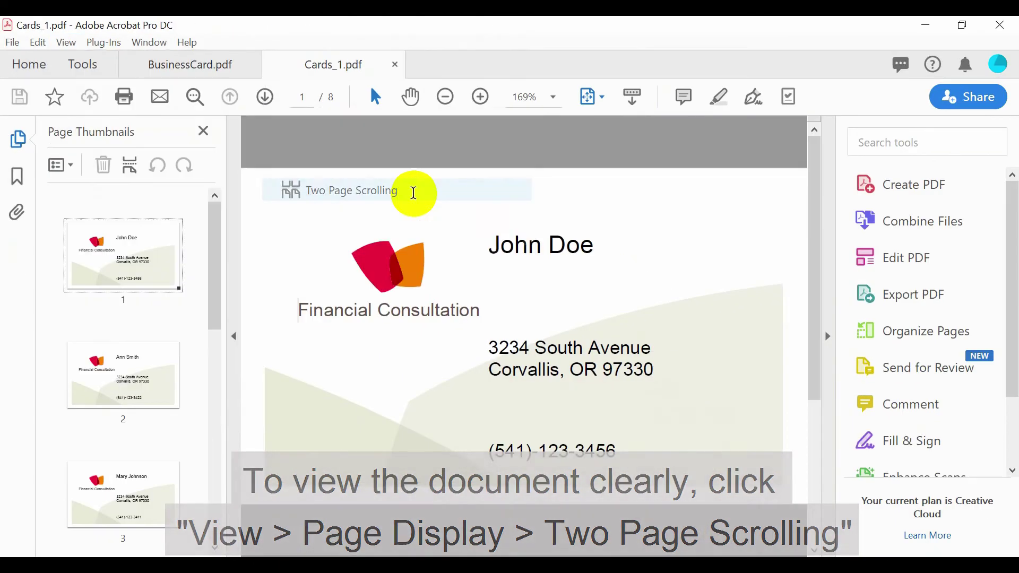
left_click_drag(818, 257, 800, 239)
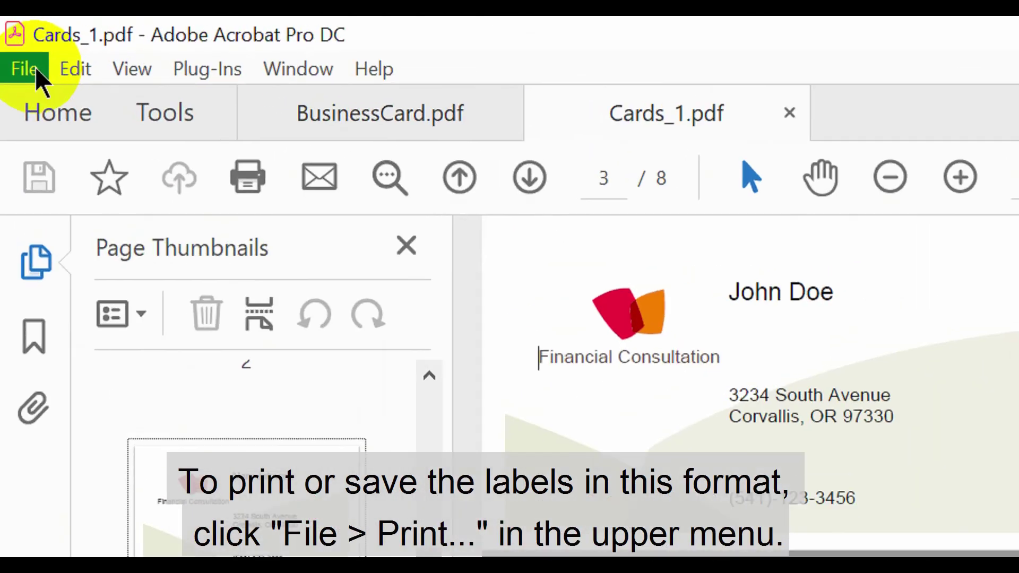
In File > Print, choose Multiple with custom 2 by 4 pages per sheet and check the preview.
left_click(17, 46)
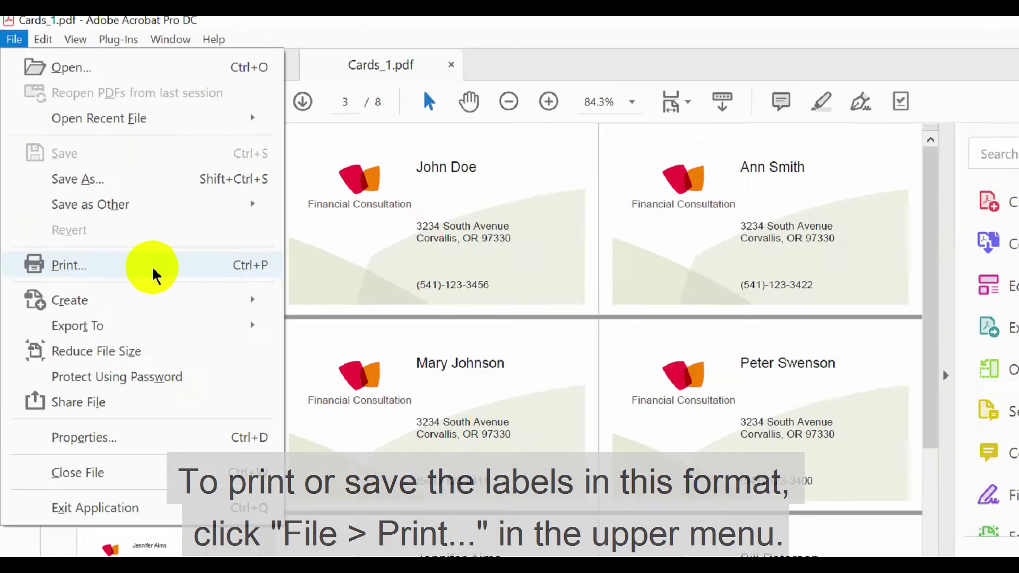
left_click(268, 435)
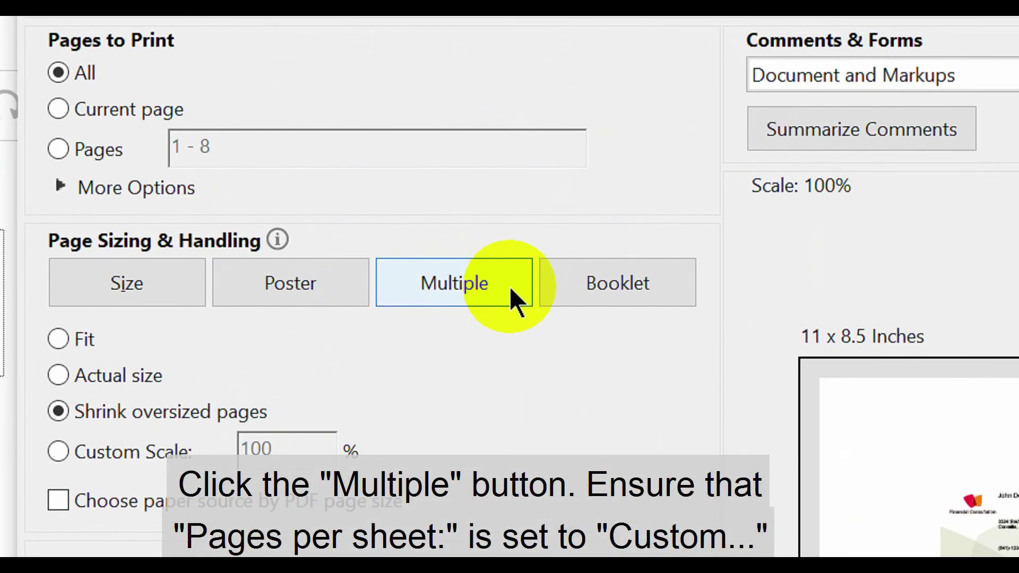
left_click(510, 290)
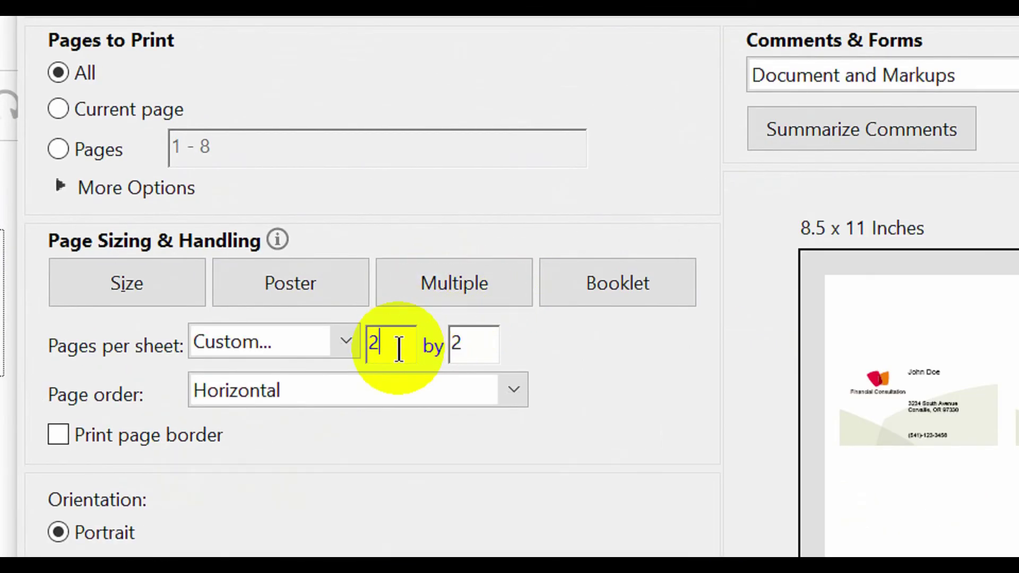
left_click(454, 345)
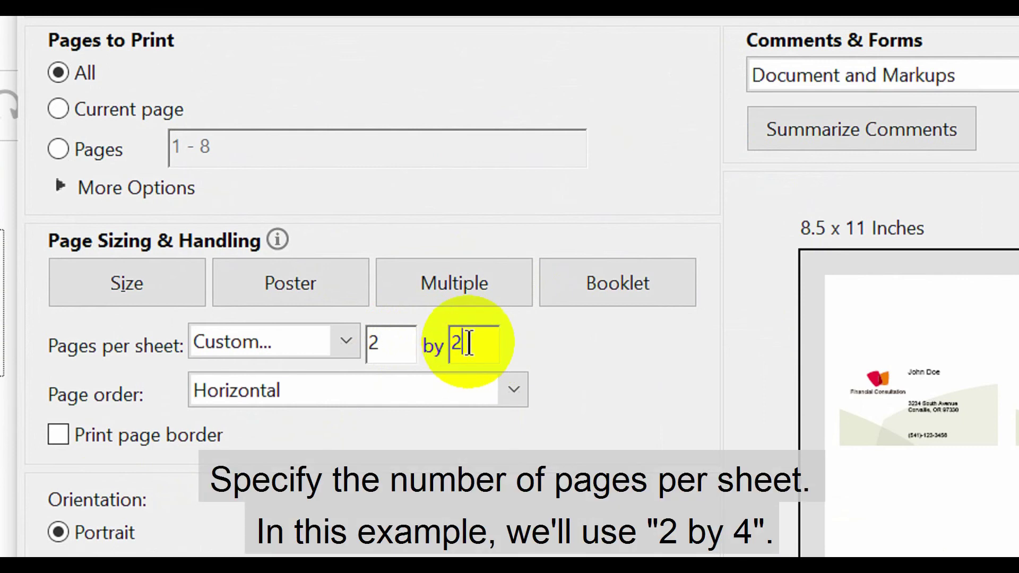
key("BackSpace")
type("4")
key("shift+Tab")
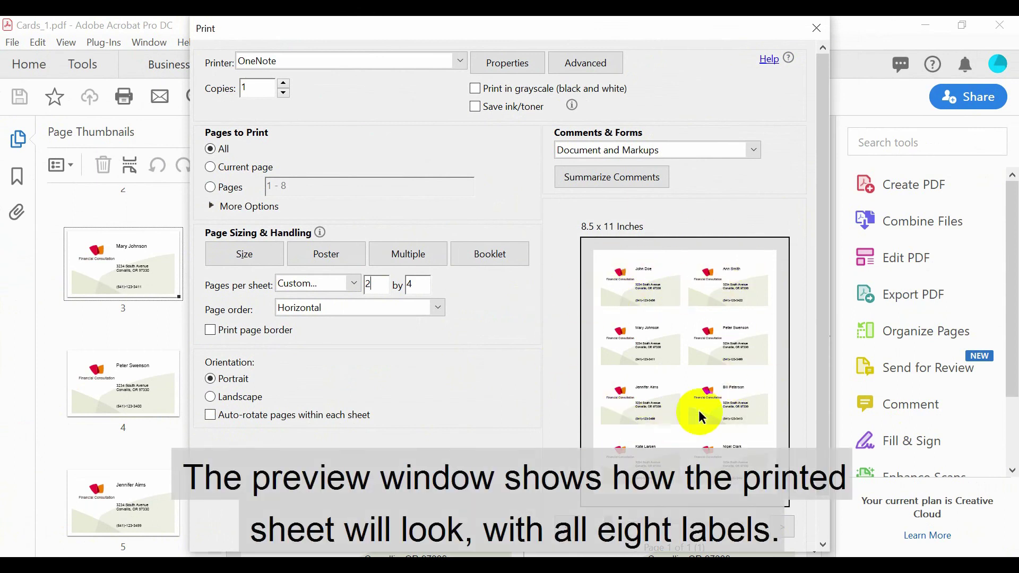
scroll(822, 510, "down", 2)
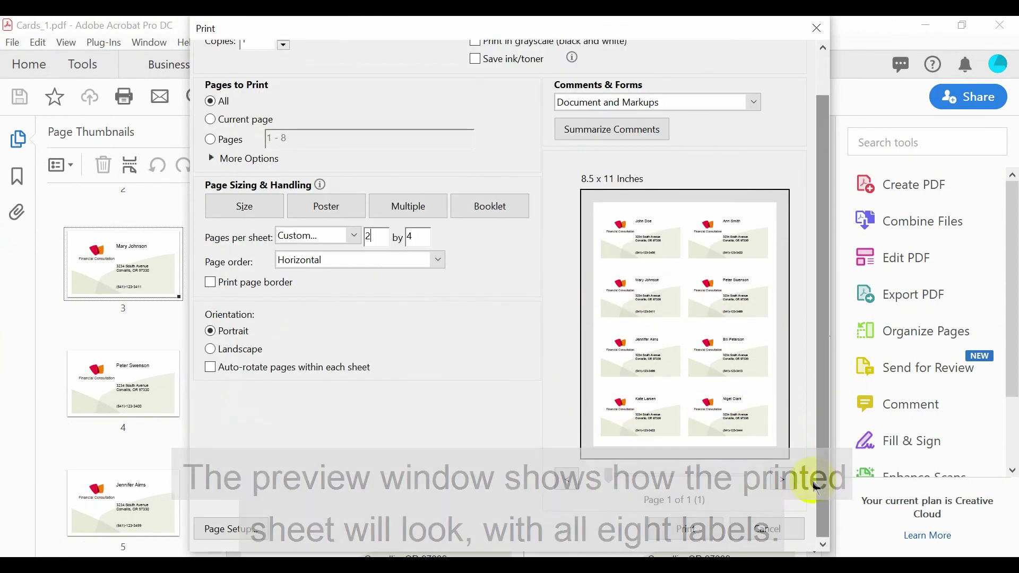